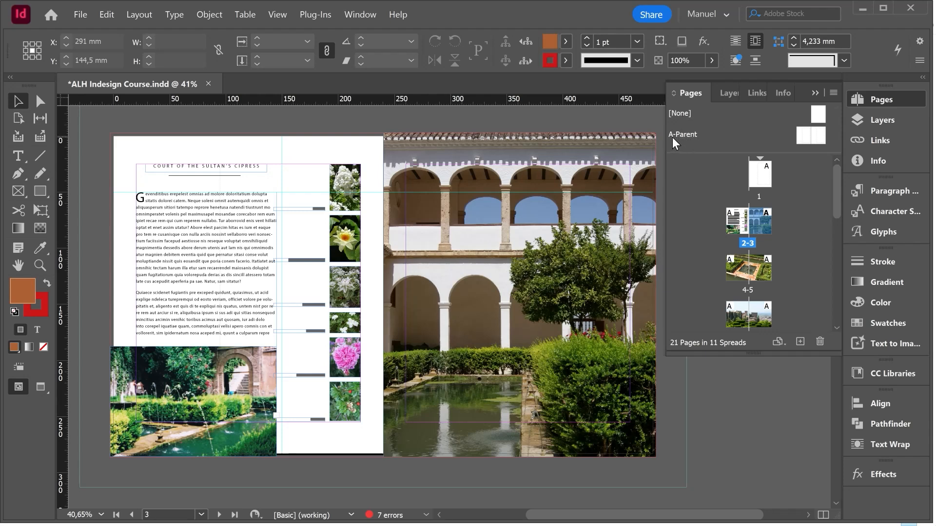
pyautogui.moveTo(802, 142)
pyautogui.mouseDown()
pyautogui.moveTo(790, 144)
pyautogui.moveTo(818, 142)
pyautogui.mouseUp()
pyautogui.moveTo(728, 153); pyautogui.dragTo(736, 172)
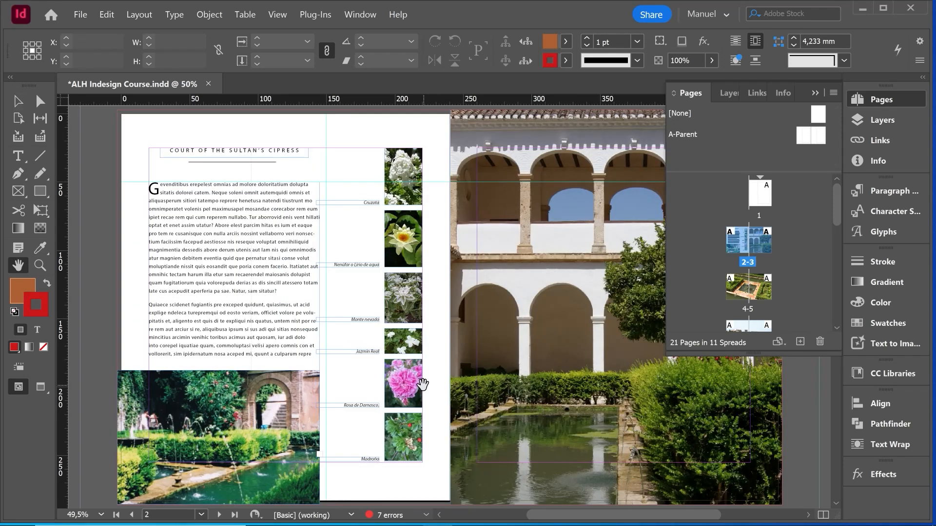
# - Create a new 15 x 23 cm document with 5 pages and facing pages enabled
pyautogui.click(80, 14)
pyautogui.moveTo(134, 34)
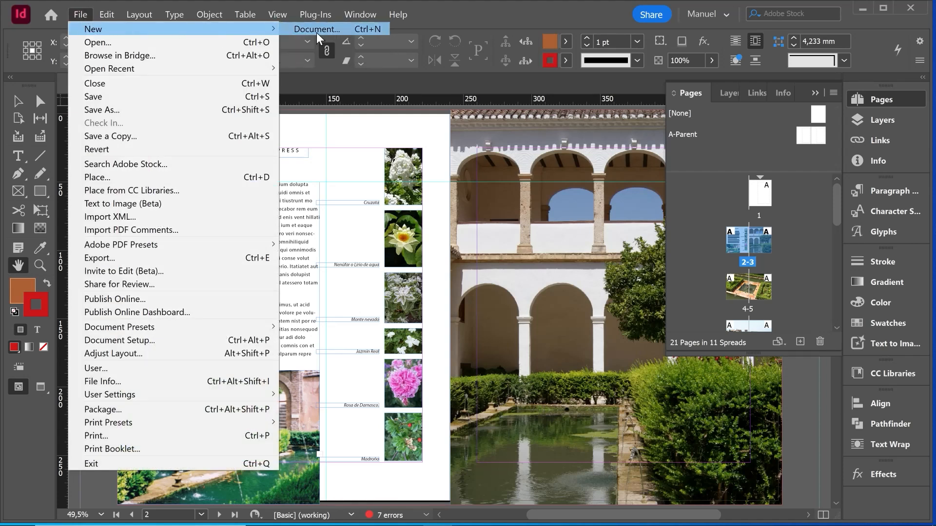
pyautogui.click(315, 30)
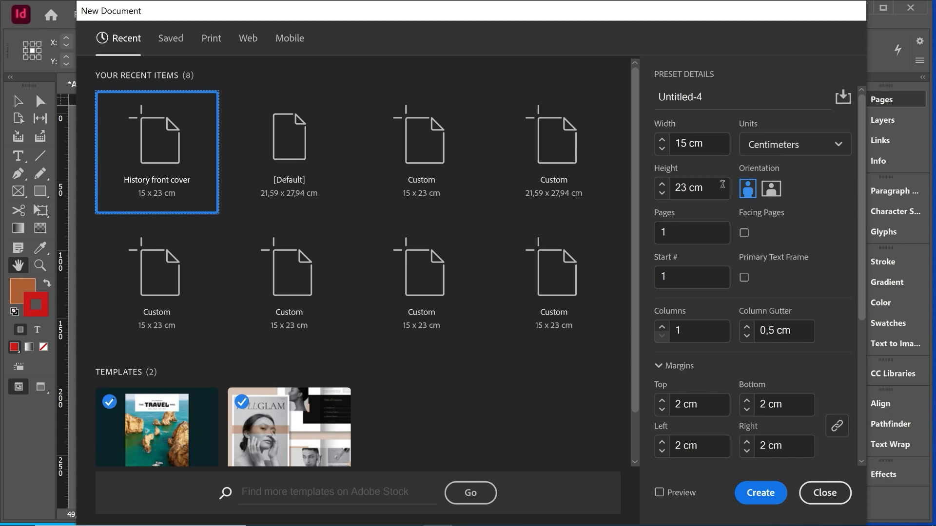
pyautogui.click(745, 233)
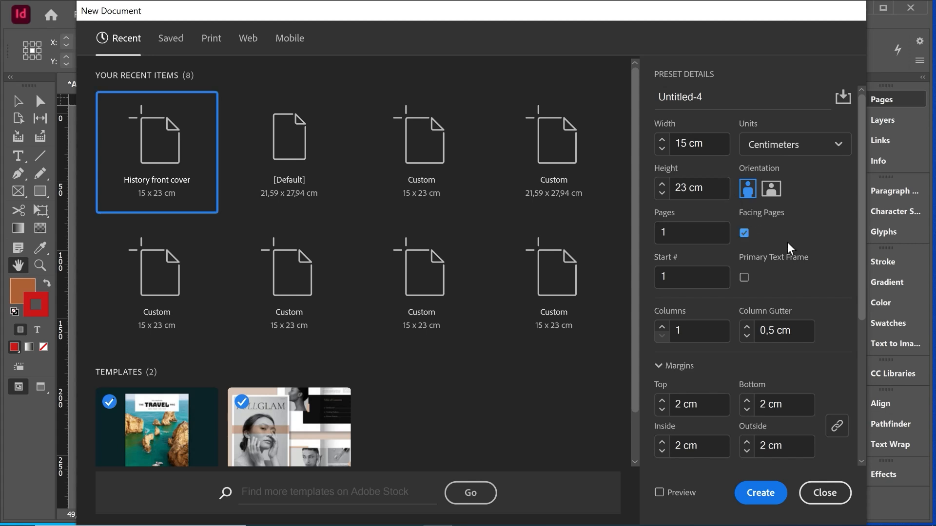
pyautogui.moveTo(673, 231); pyautogui.dragTo(661, 232)
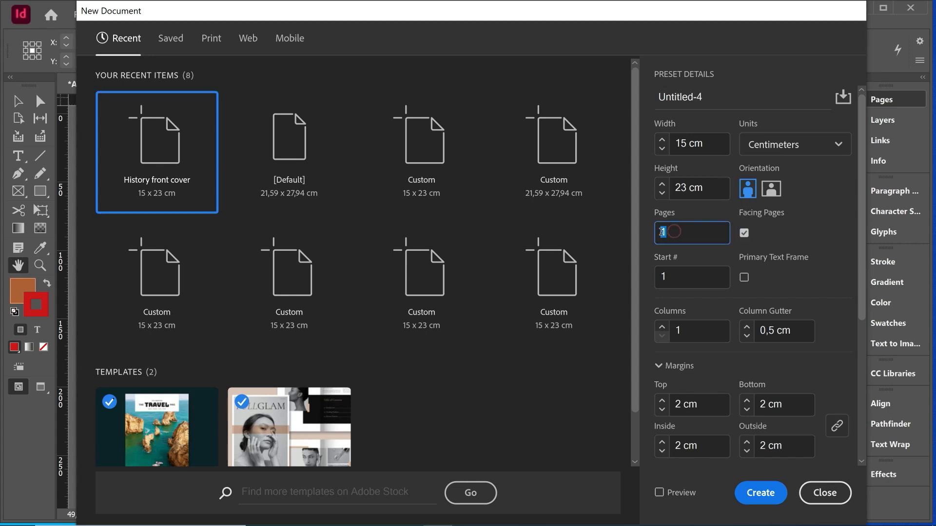
pyautogui.write('5')
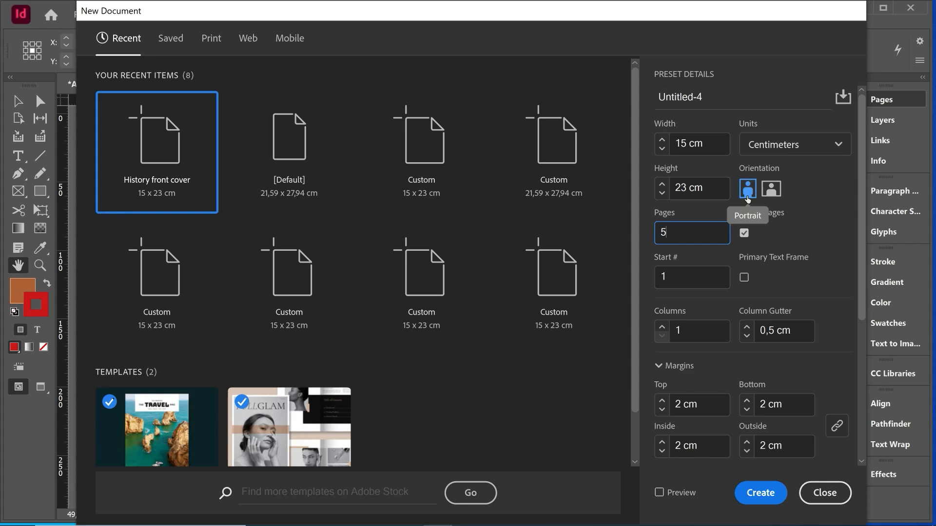
pyautogui.press('Return')
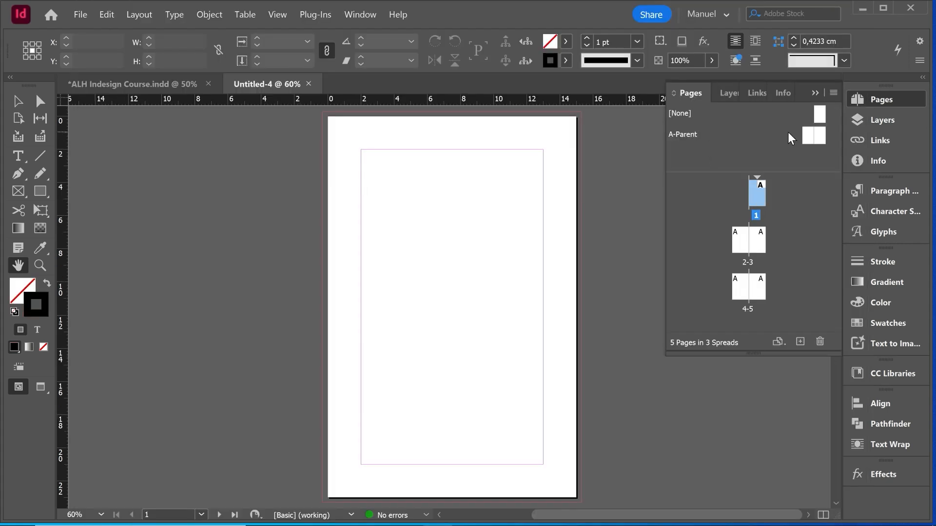
# - Open the new document's A-Parent spread for editing
pyautogui.click(739, 133)
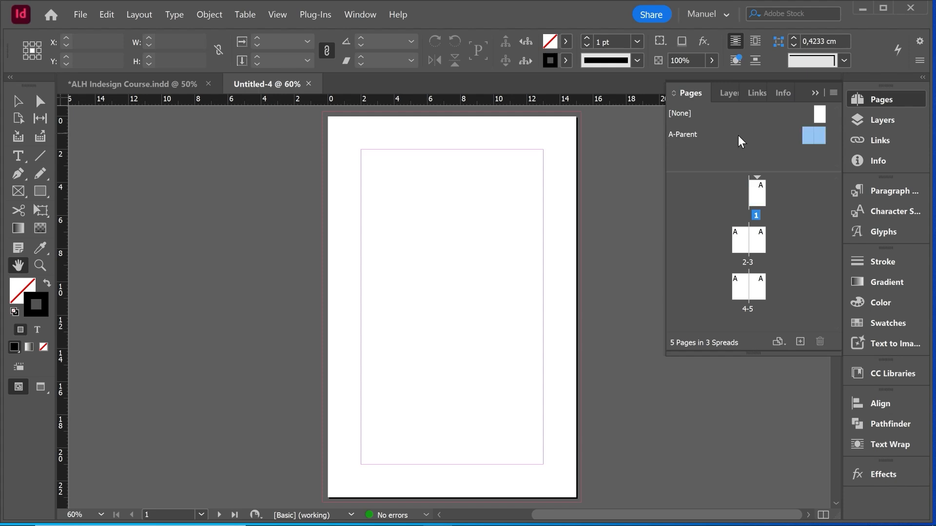
pyautogui.rightClick(737, 135)
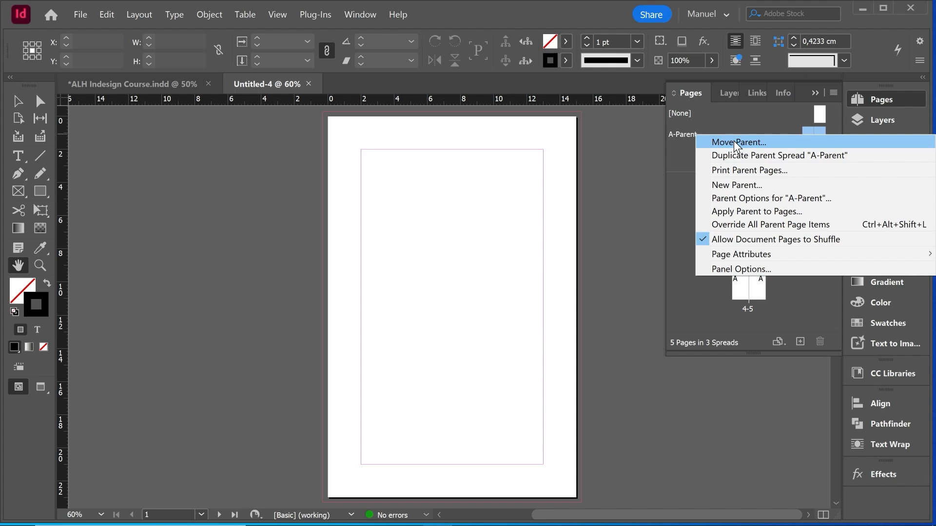
pyautogui.click(785, 134)
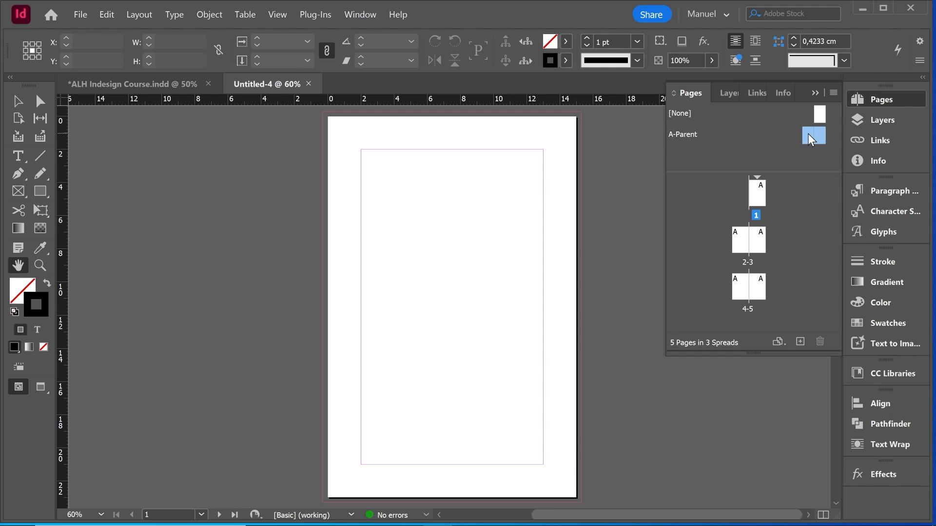
pyautogui.doubleClick(809, 139)
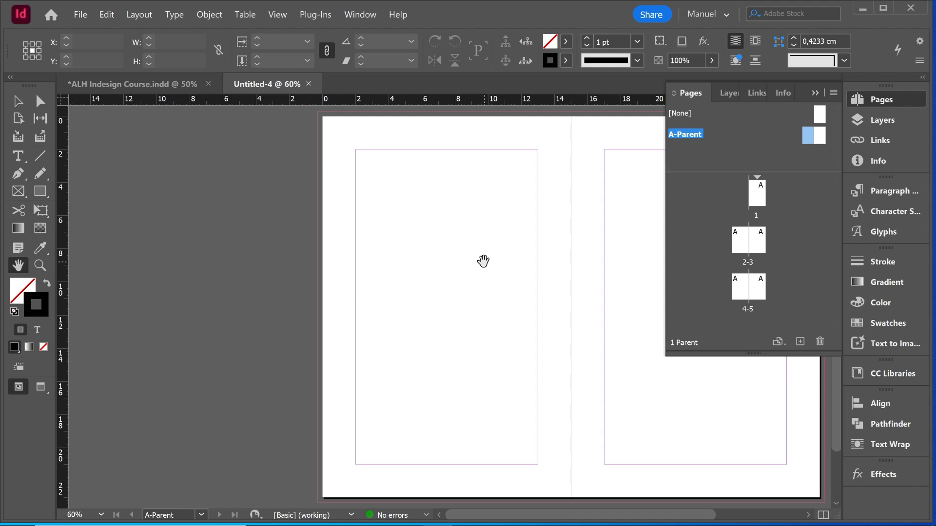
# - Draw a rectangle about 7.5 x 7 cm on the left parent page, with no stroke and a C=0 M=100 Y=0 K=0 magenta fill
pyautogui.click(39, 191)
pyautogui.moveTo(385, 226); pyautogui.dragTo(511, 342)
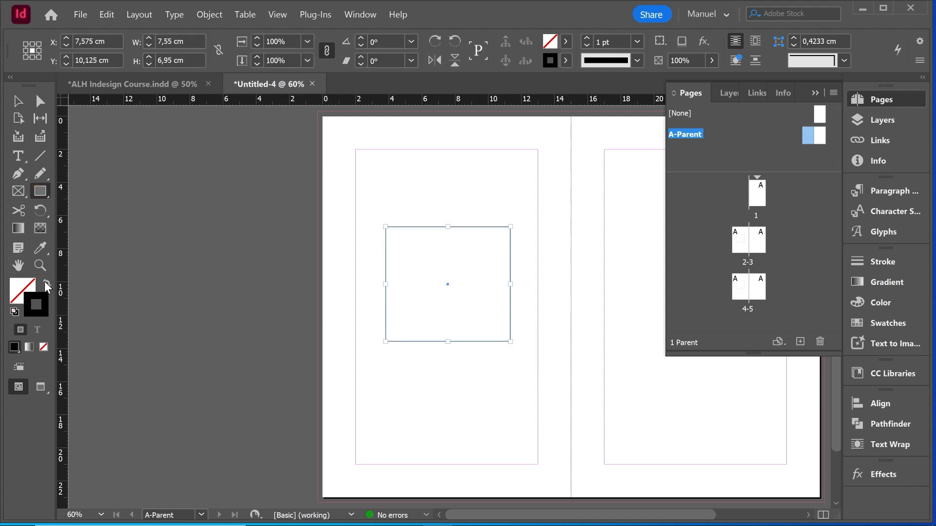
pyautogui.click(47, 283)
pyautogui.click(566, 42)
pyautogui.click(500, 178)
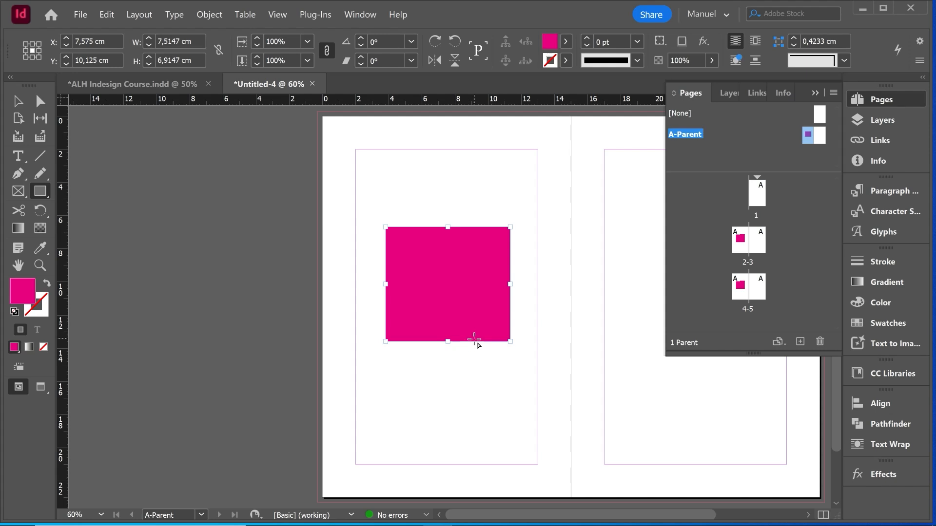
# - Duplicate the magenta rectangle onto the right parent page and fill the copy with cyan C=100 M=0 Y=0 K=0
pyautogui.press('v')
pyautogui.moveTo(542, 369); pyautogui.dragTo(353, 357)
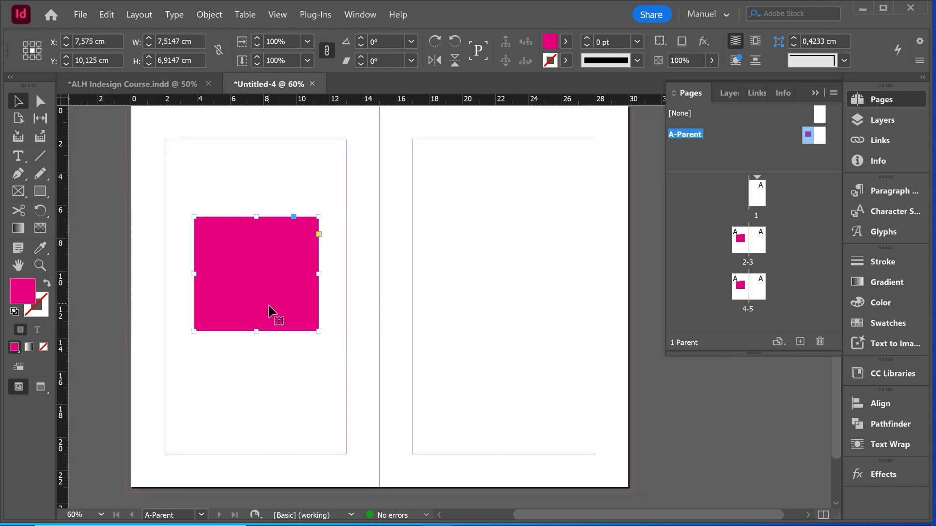
pyautogui.moveTo(278, 308); pyautogui.dragTo(517, 309)
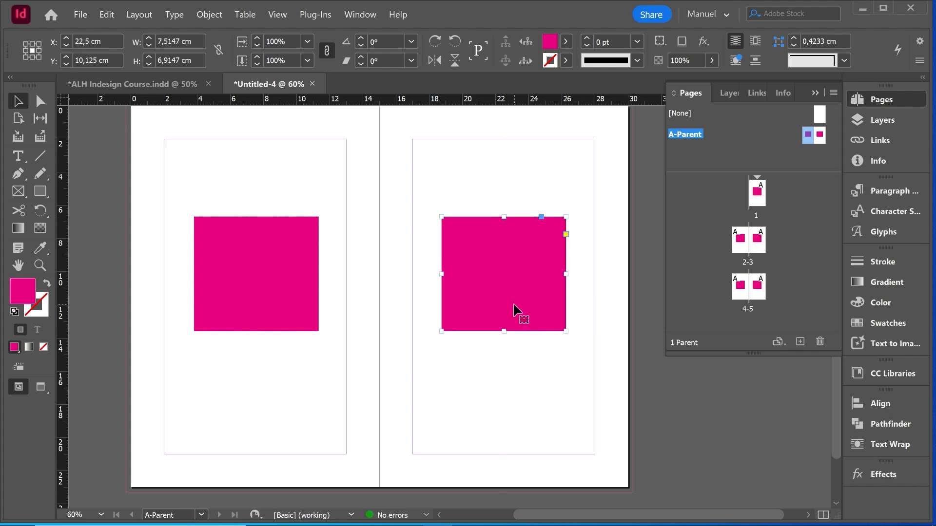
pyautogui.click(565, 42)
pyautogui.click(483, 149)
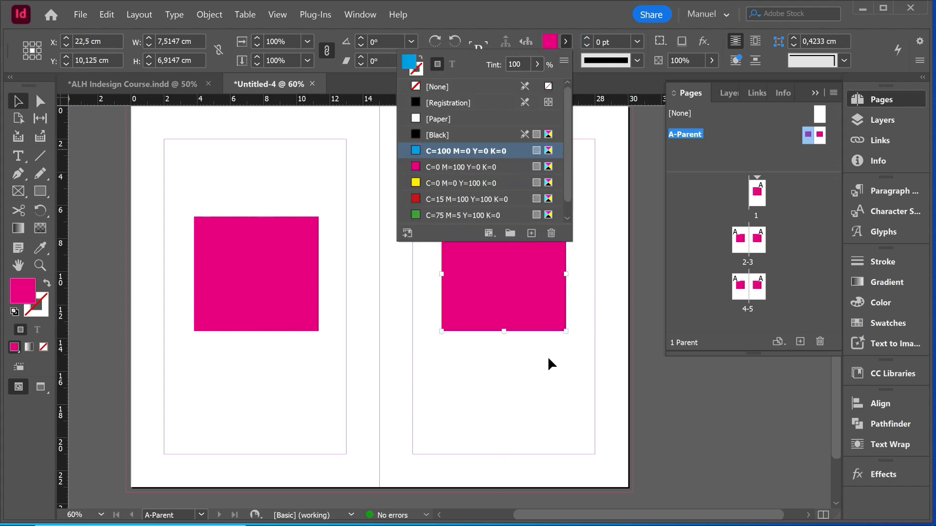
pyautogui.click(543, 356)
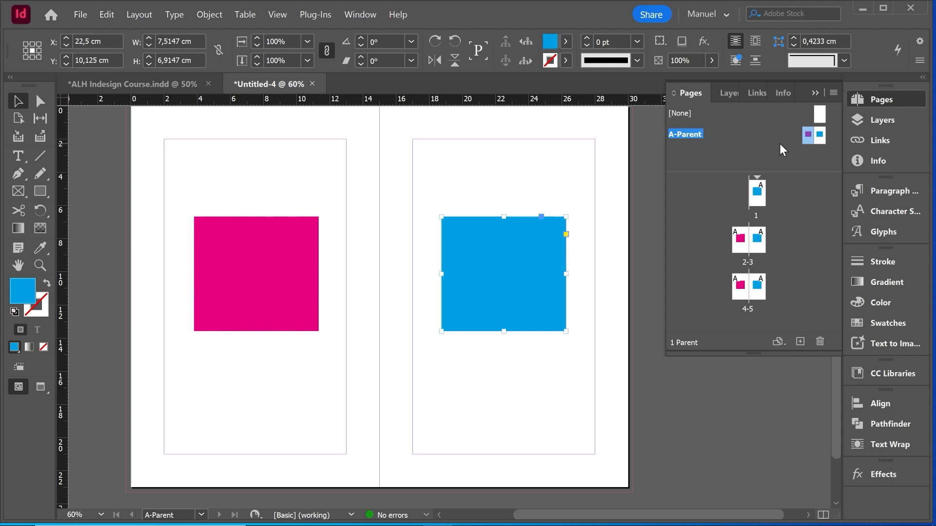
pyautogui.click(503, 390)
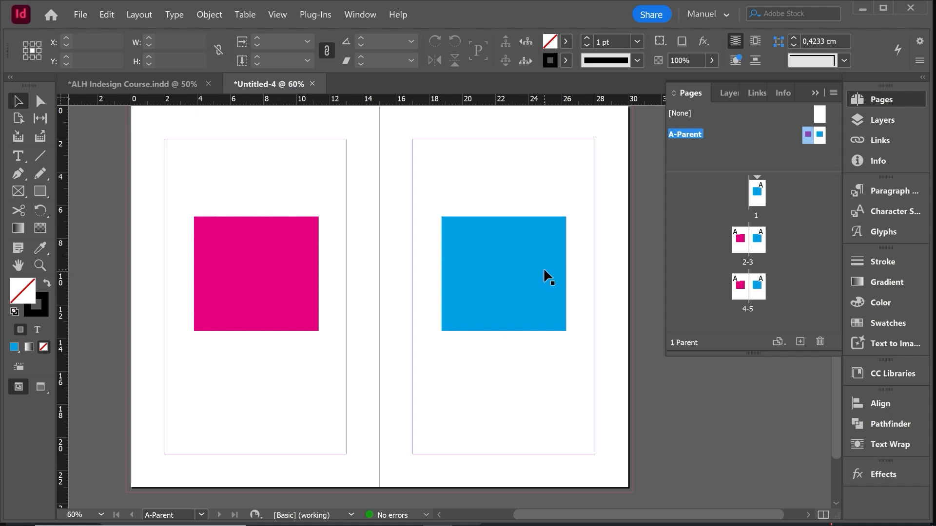
# - Check how the parent rectangles appear on document pages 2-3
pyautogui.doubleClick(740, 241)
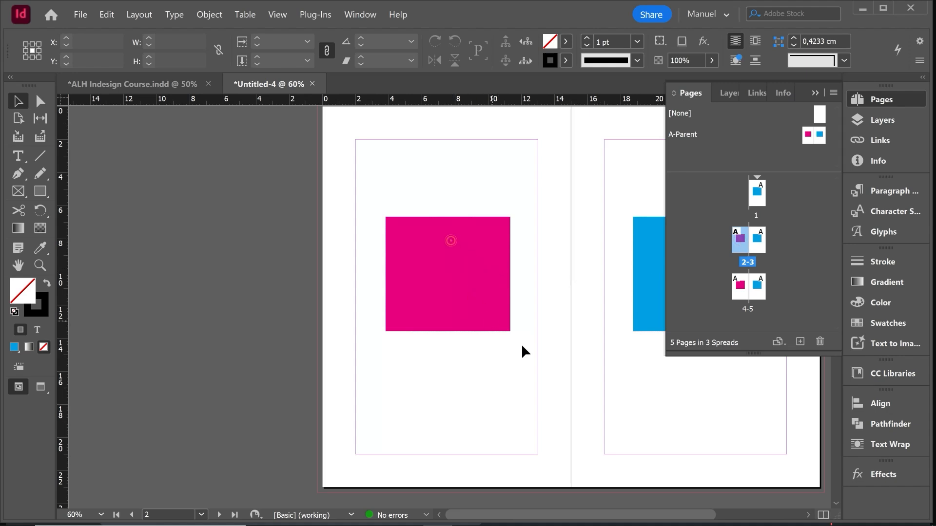
pyautogui.moveTo(573, 362); pyautogui.dragTo(363, 351)
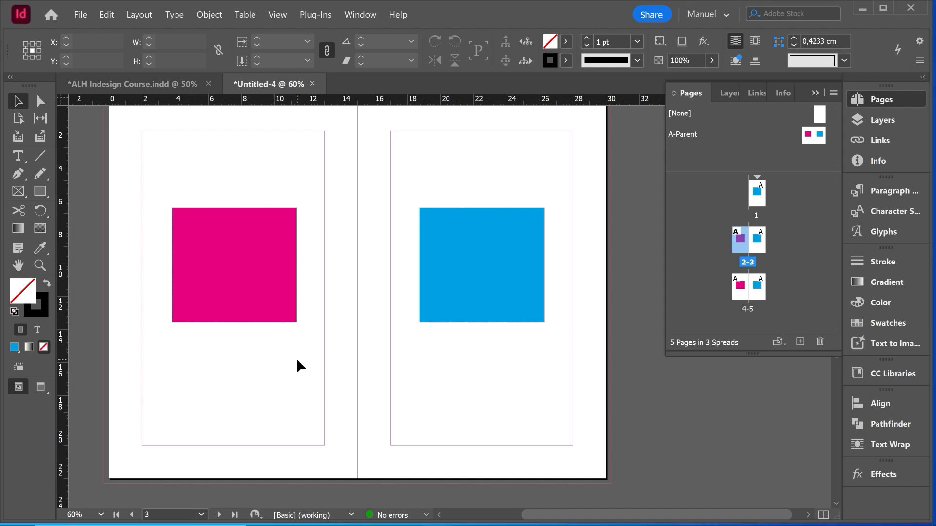
# - Copy both parent rectangles and paste them in place on the A-Parent spread of ALH Indesign Course.indd
pyautogui.doubleClick(808, 134)
pyautogui.moveTo(650, 401); pyautogui.dragTo(441, 309)
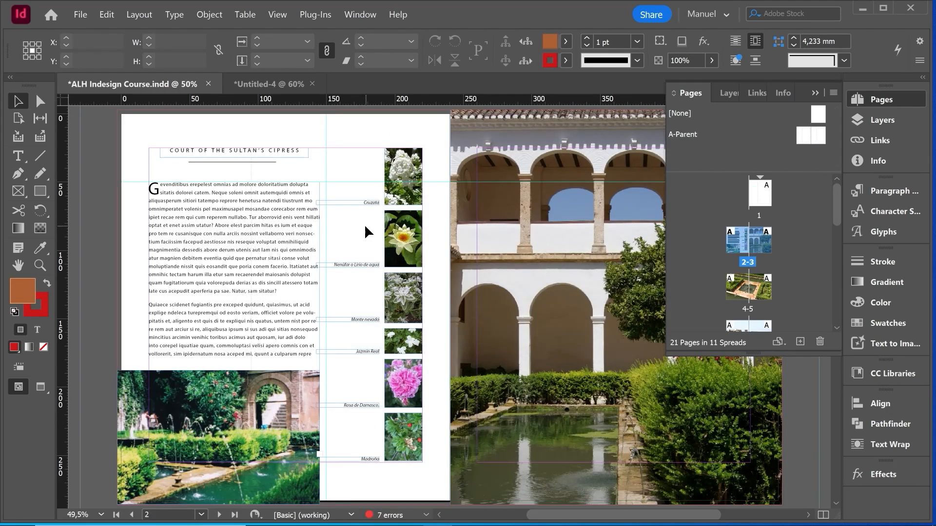
pyautogui.doubleClick(803, 136)
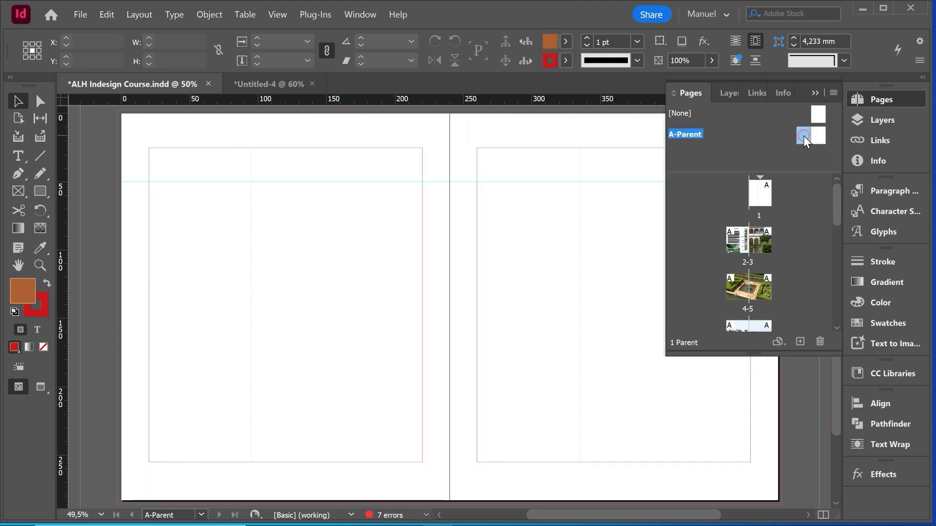
pyautogui.click(106, 15)
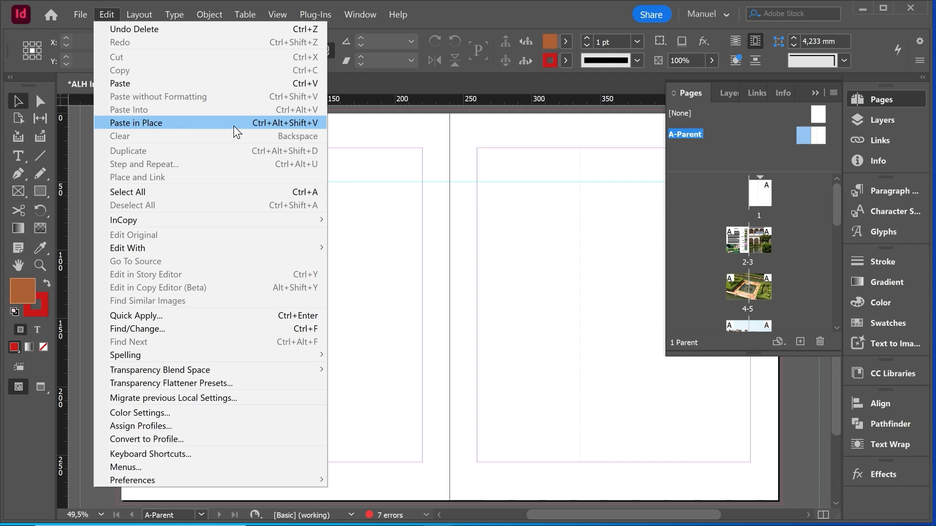
pyautogui.click(287, 124)
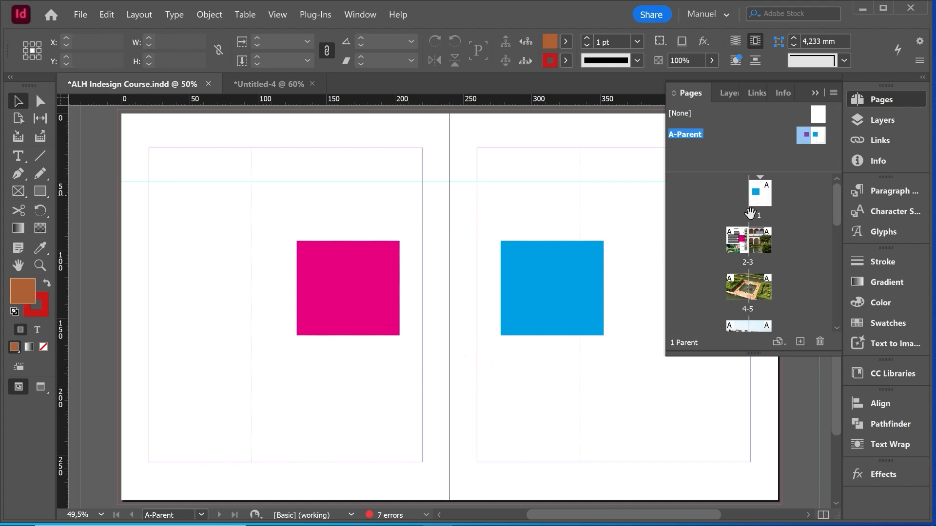
# - Examine how the parent rectangles stack against the text and images on the document spreads, including pages 14-15 and 12-13
pyautogui.scroll(-1, 755, 238)
pyautogui.scroll(-3, 753, 232)
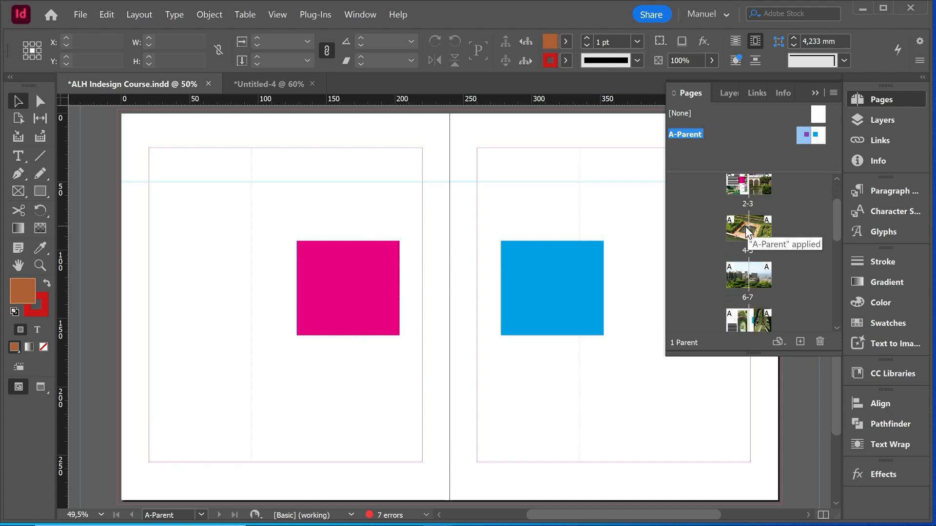
pyautogui.scroll(-7, 746, 229)
pyautogui.scroll(-2, 753, 278)
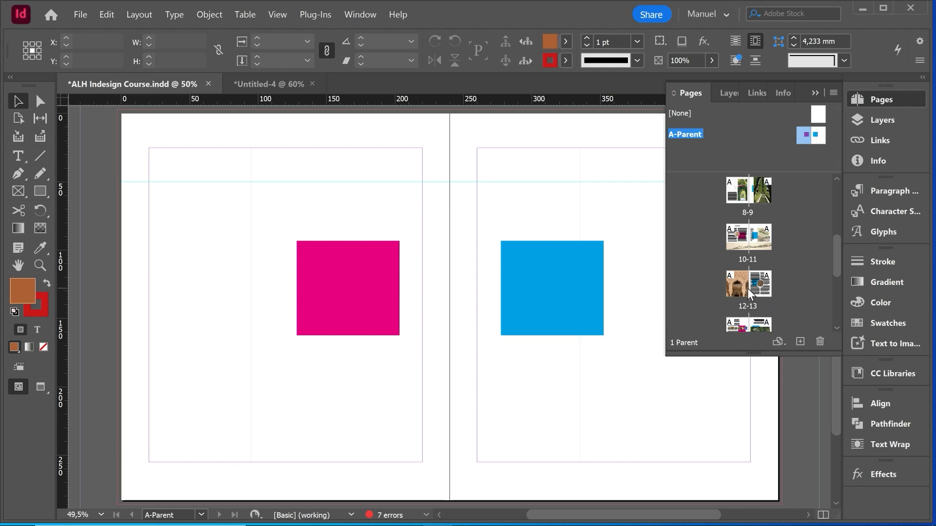
pyautogui.scroll(-1, 747, 284)
pyautogui.doubleClick(758, 299)
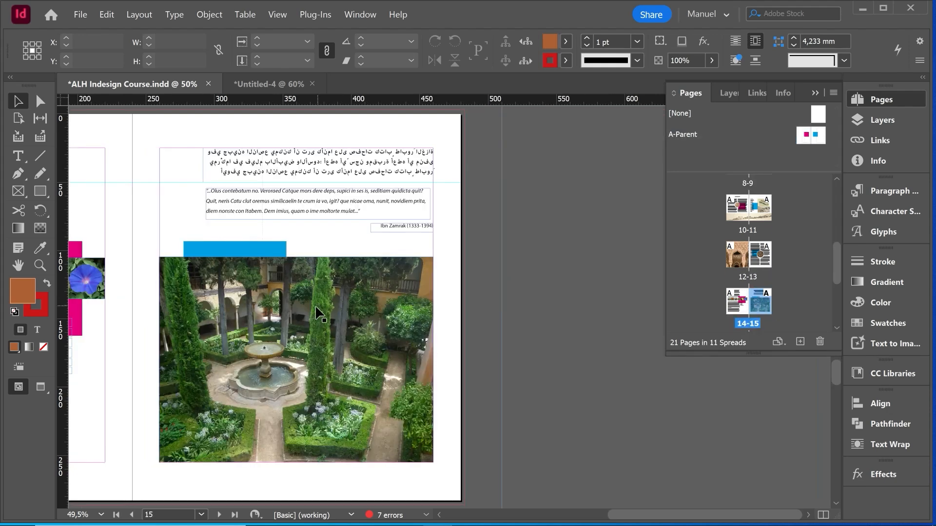
pyautogui.moveTo(225, 290); pyautogui.dragTo(509, 298)
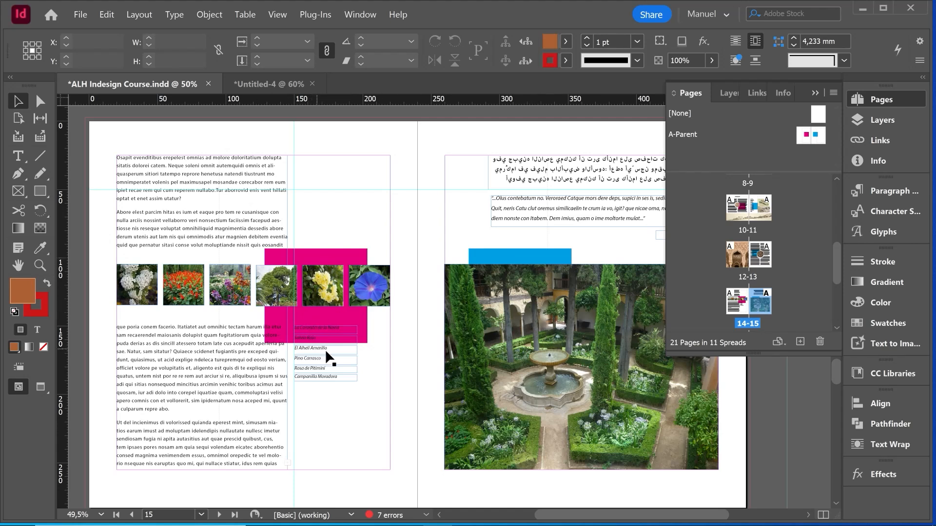
pyautogui.scroll(10, 463, 349)
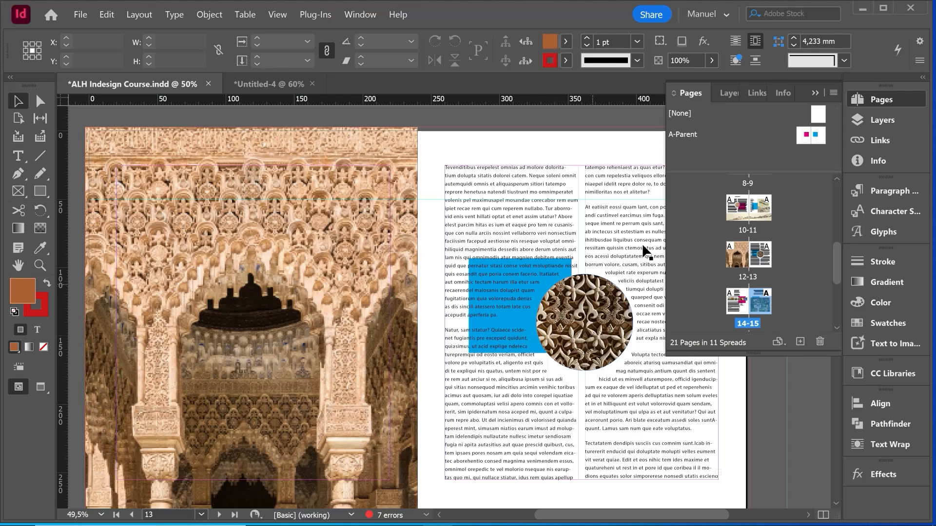
# - Display the layers of the ALH Indesign Course document
pyautogui.click(881, 120)
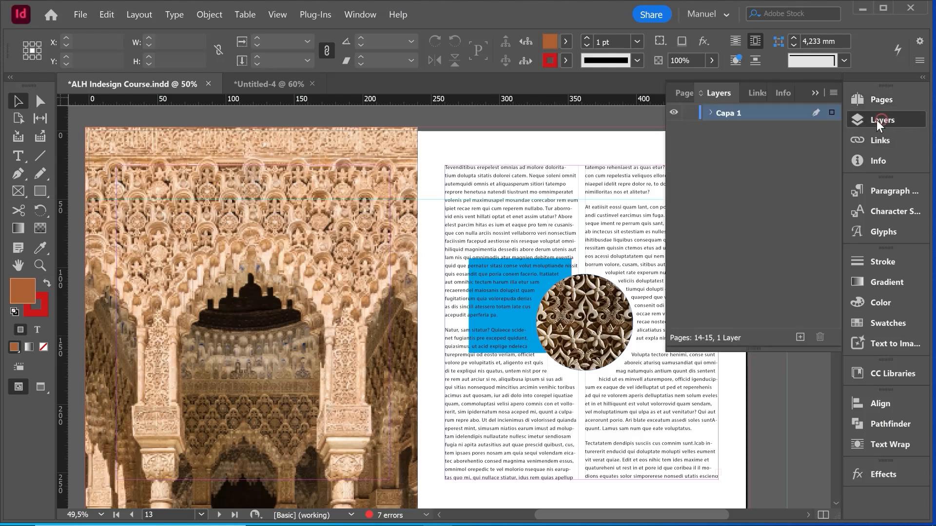